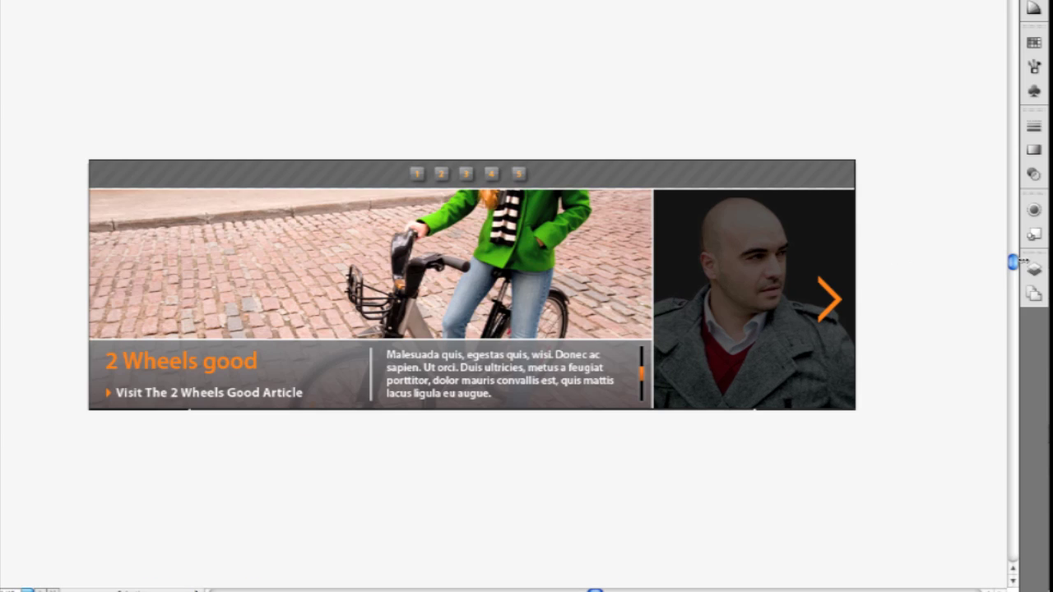
Enlarge the layers list and preview the Design and City Guide pages by toggling page layers, then restore them.
click(987, 318)
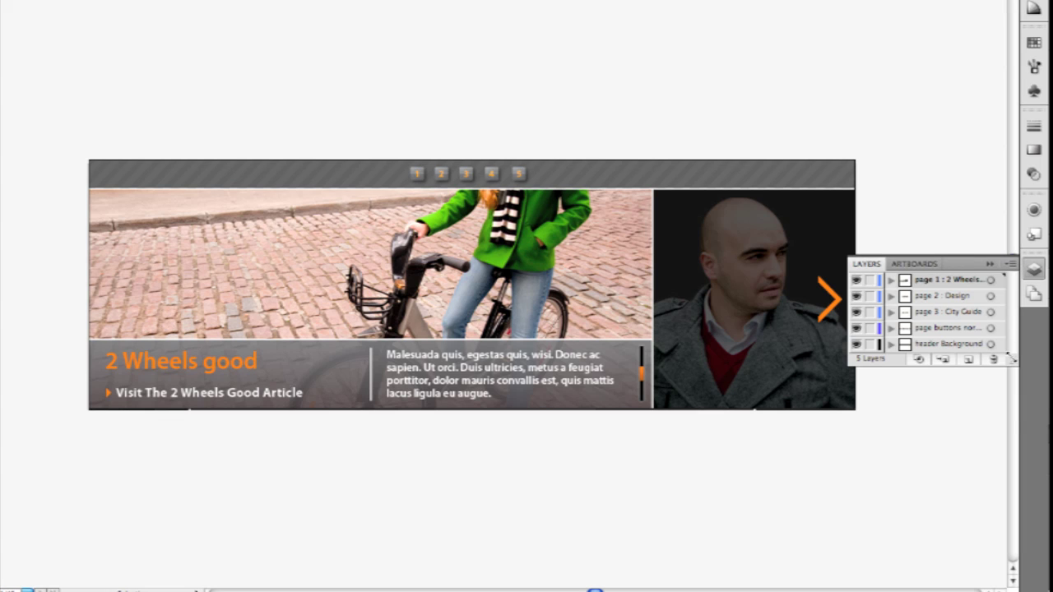
drag(1013, 362, 1024, 438)
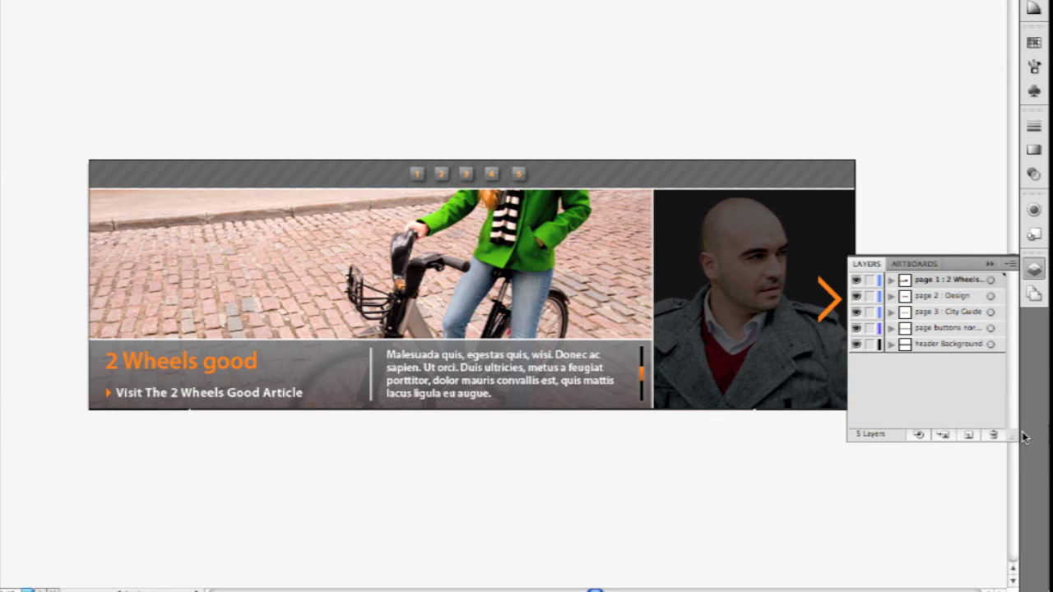
click(856, 281)
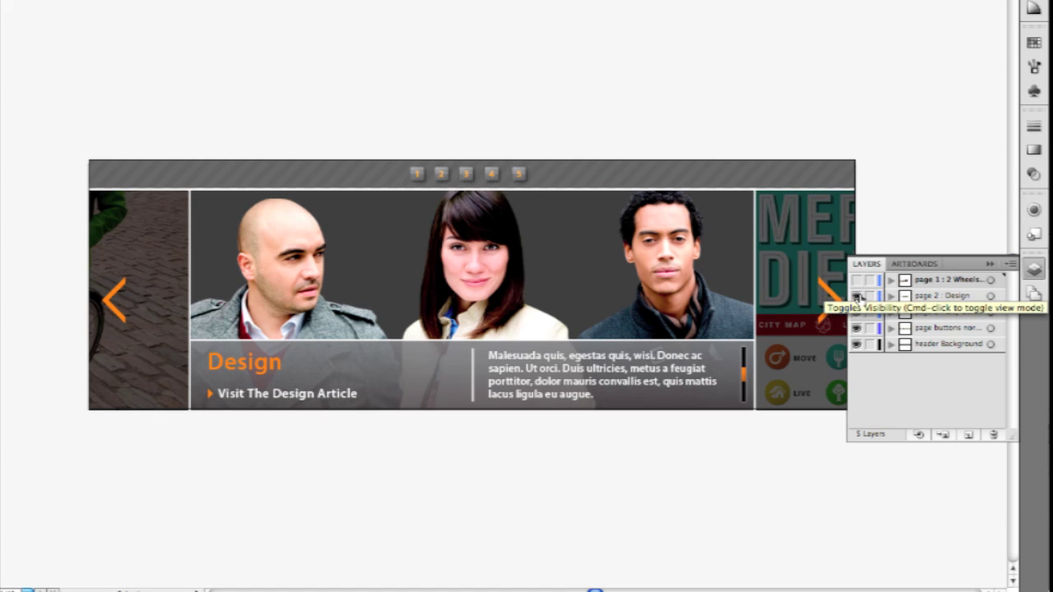
click(855, 296)
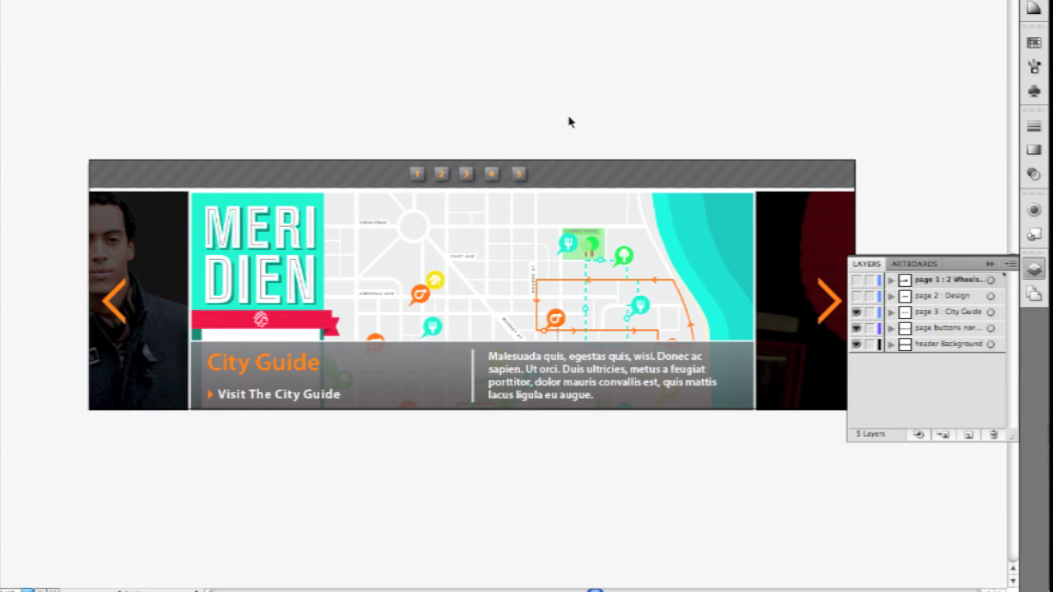
click(856, 296)
click(856, 280)
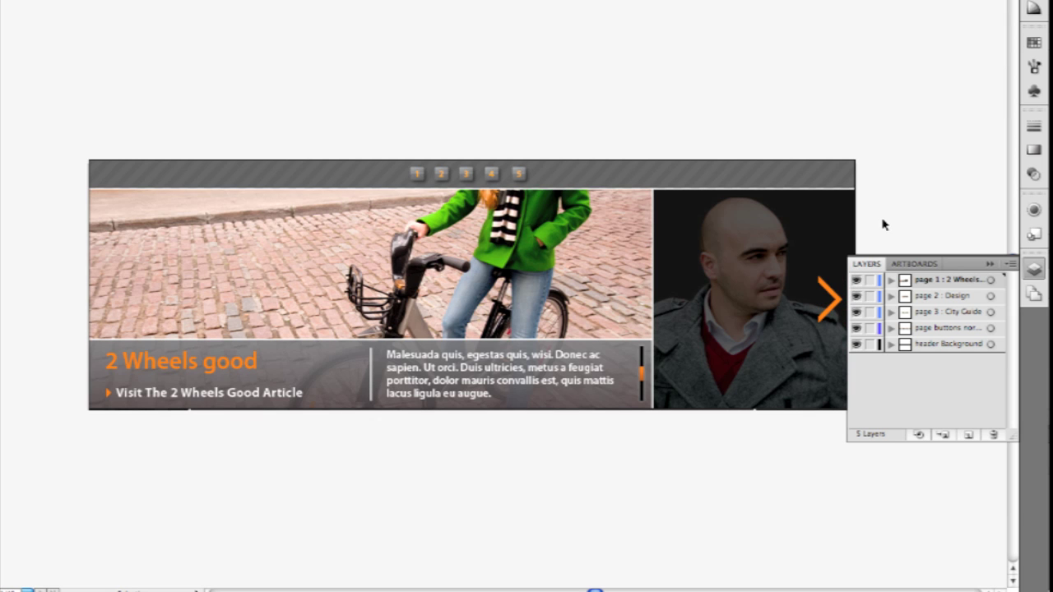
click(989, 264)
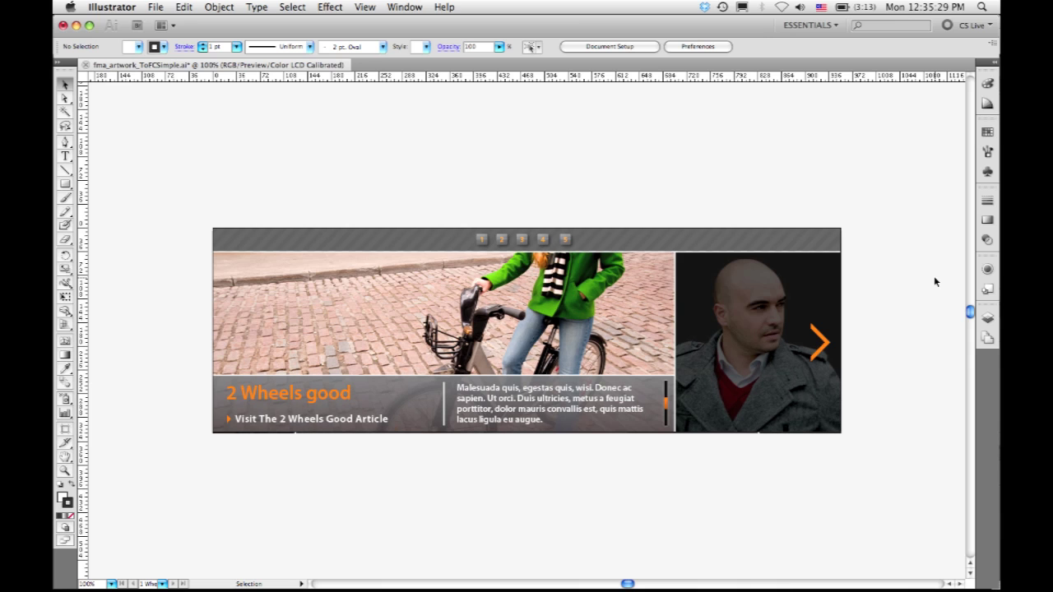
In Flash Catalyst's Wheels state, show only the 2 Wheels good page layer and hide the Design layer.
key(super+Tab)
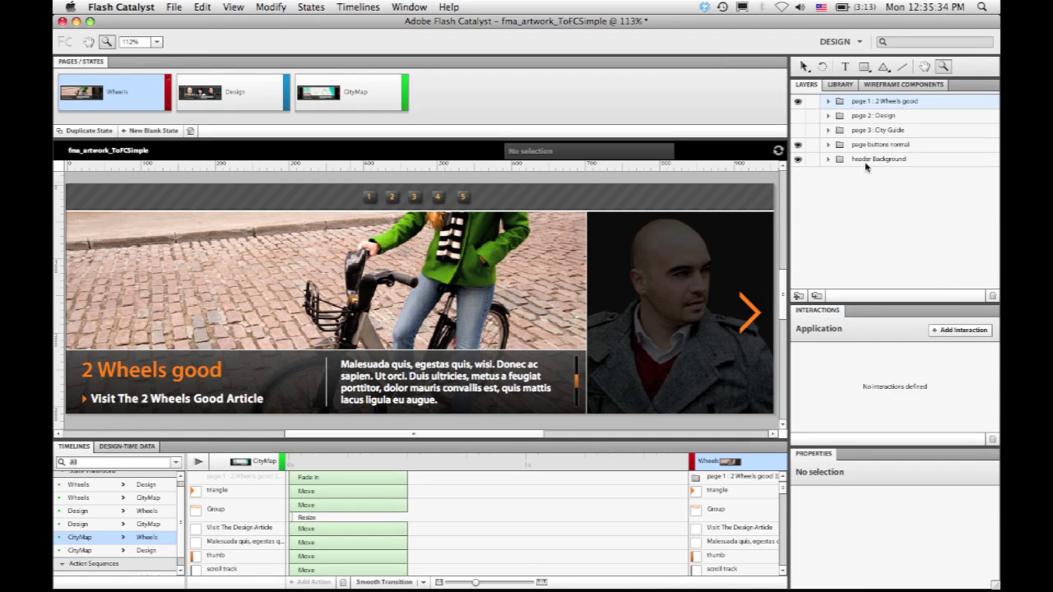
click(797, 115)
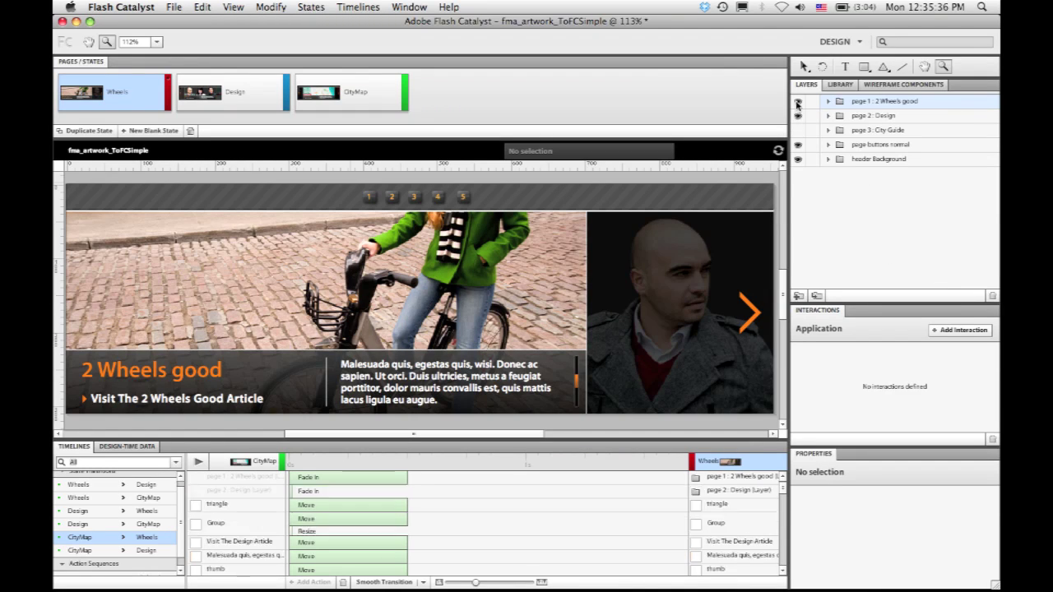
click(796, 101)
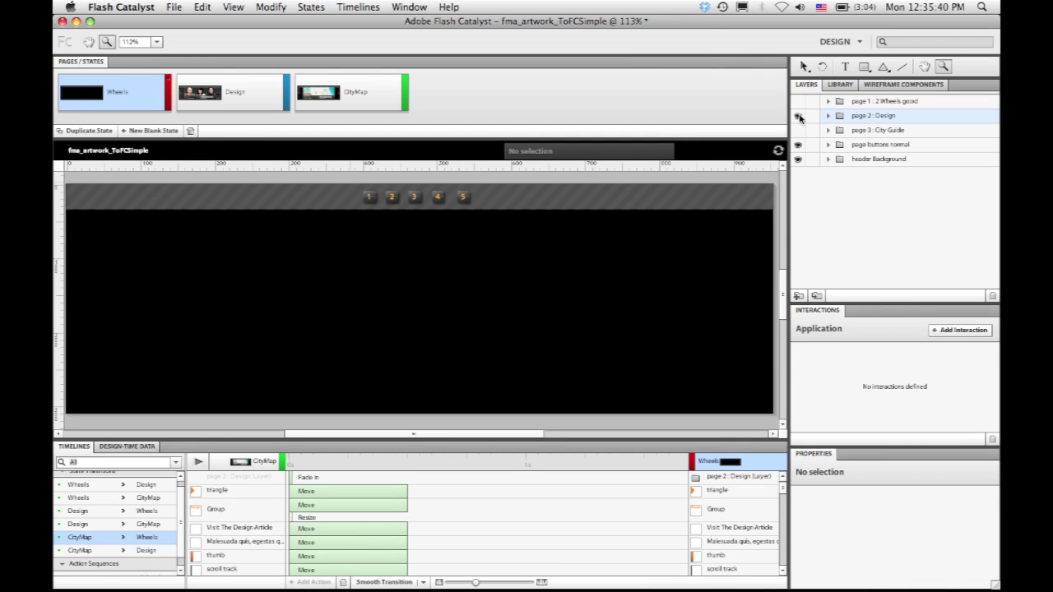
click(797, 100)
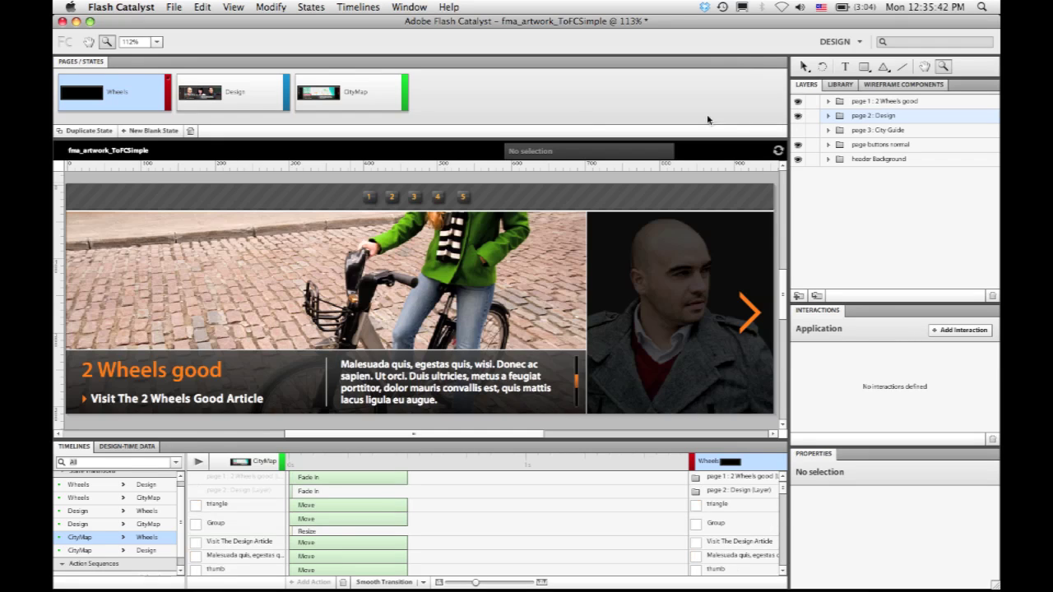
click(797, 115)
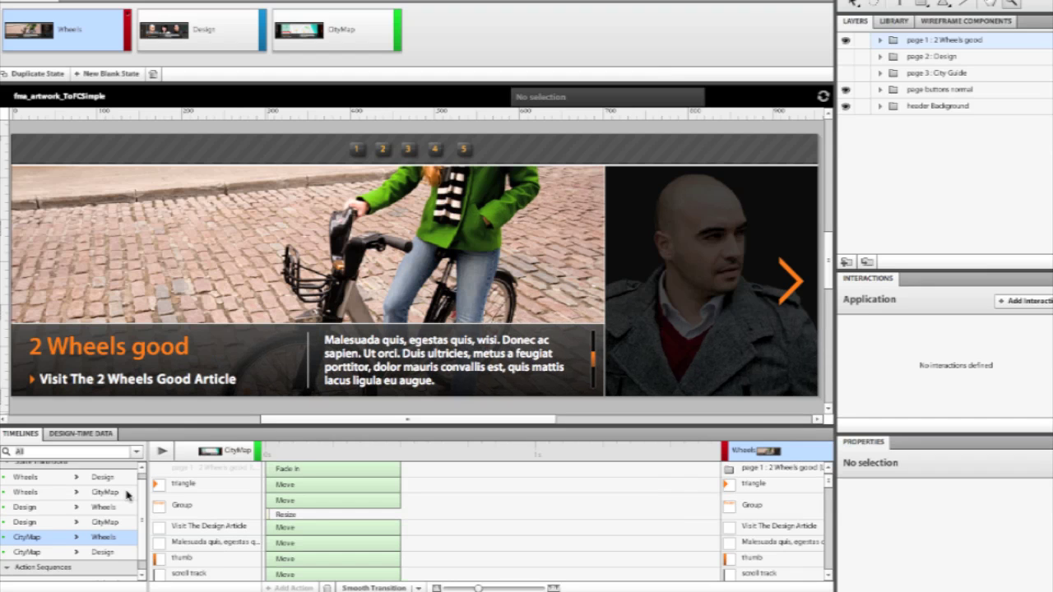
Preview the Wheels-to-Design slide transition twice.
scroll(176, 493, up, 1)
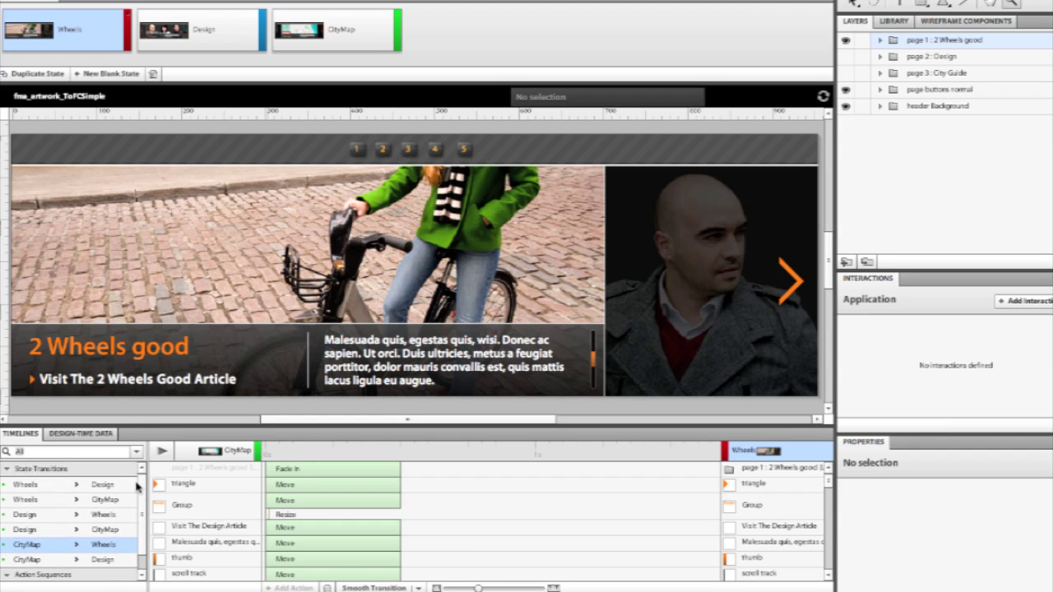
click(61, 488)
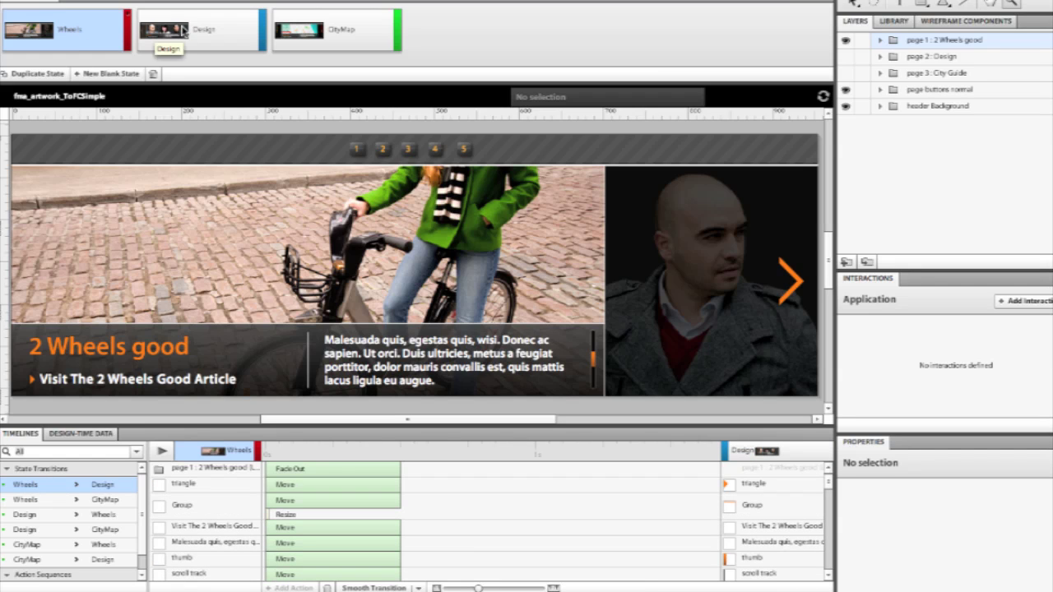
click(162, 451)
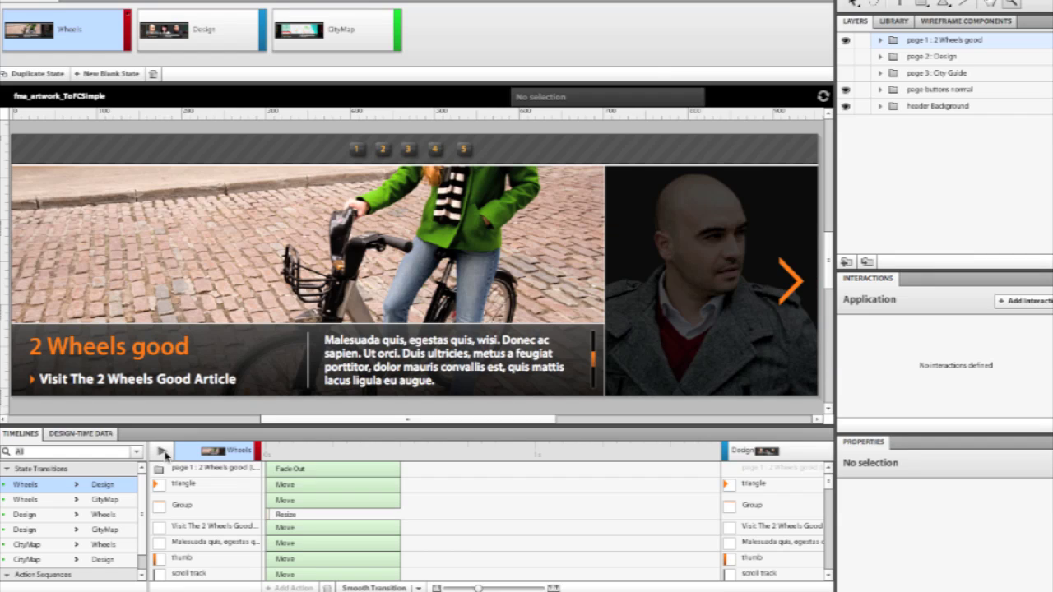
click(162, 451)
From the Design page, preview the Design-to-CityMap slide transition.
click(221, 31)
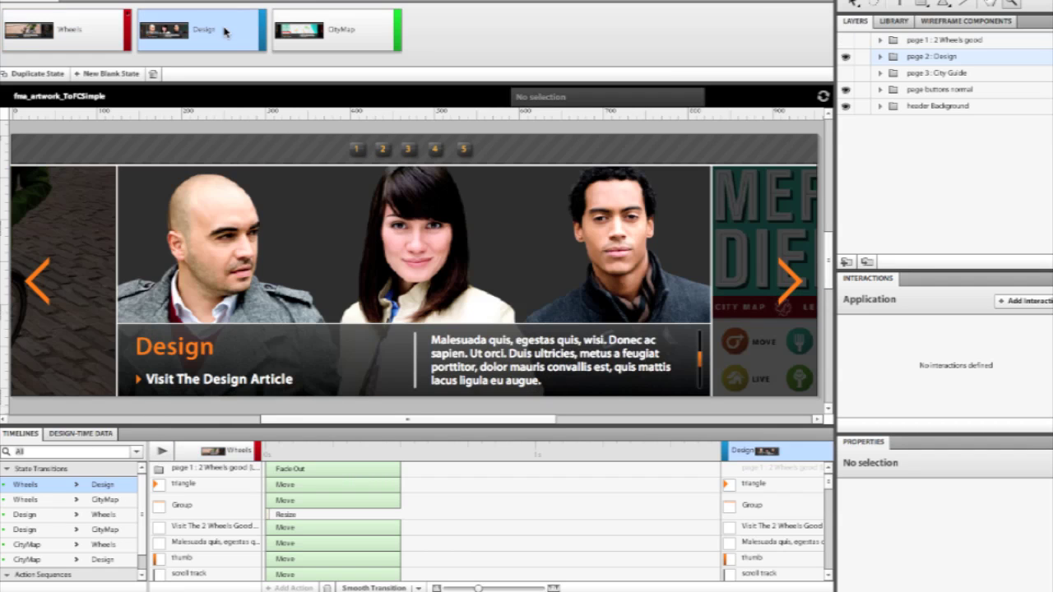
click(56, 529)
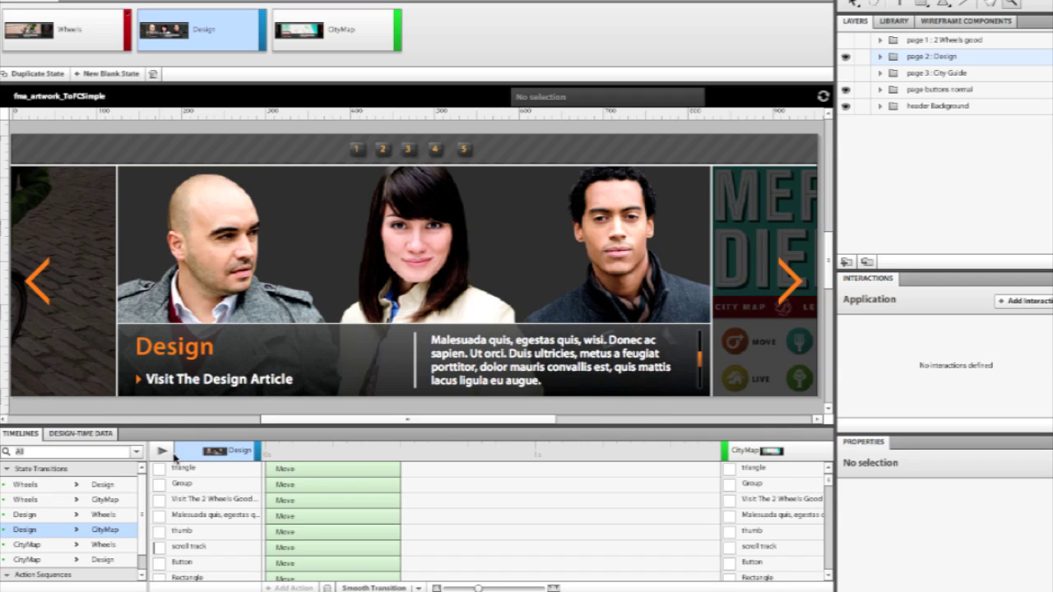
click(162, 451)
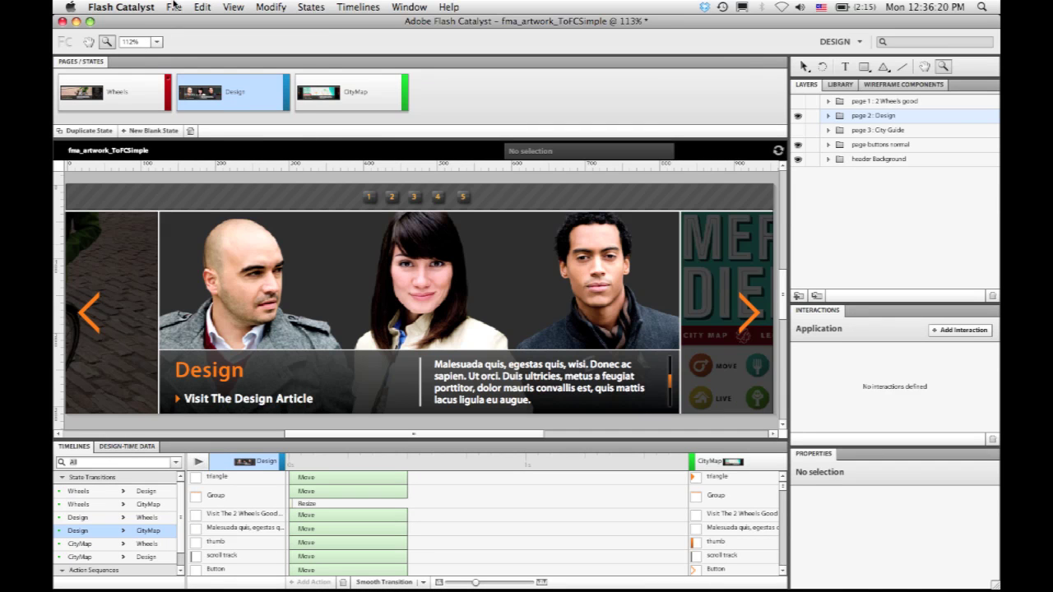
click(173, 6)
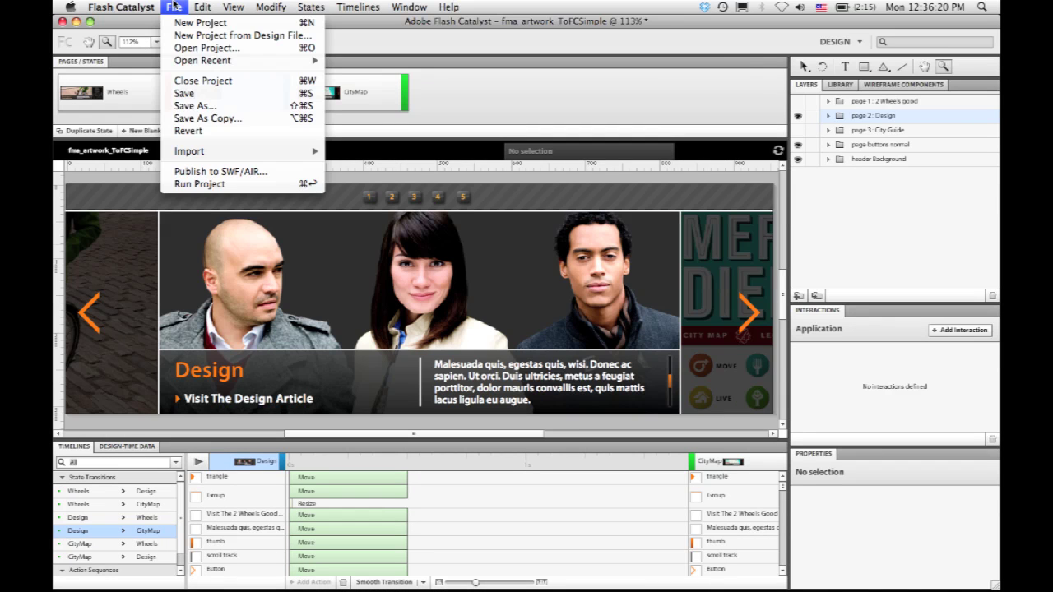
Run the project so it builds and opens in Firefox on the 2 Wheels good page.
click(193, 184)
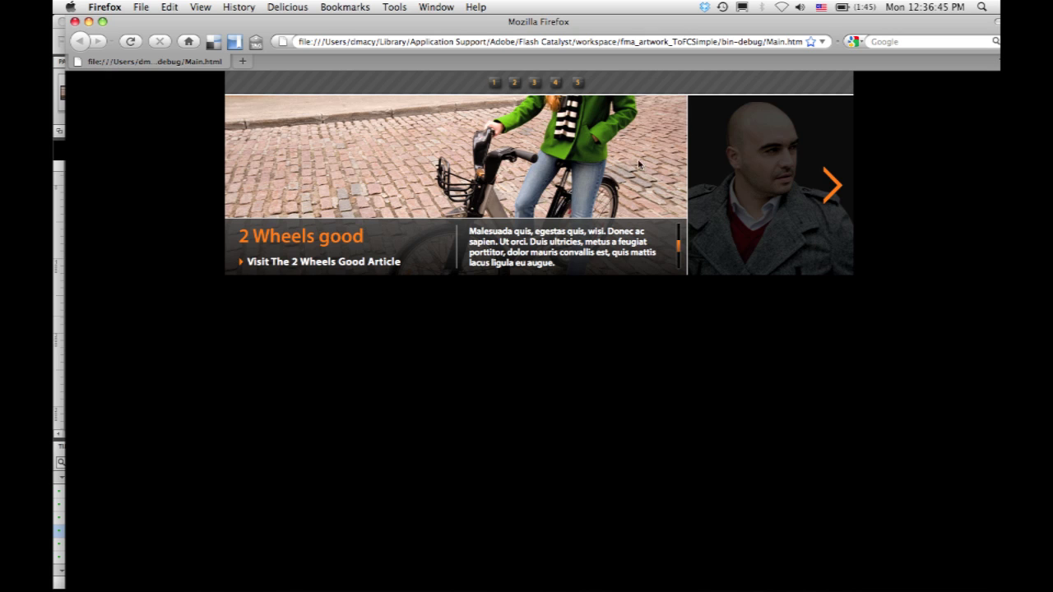
Advance the running banner to Design, then City Guide, and close the Firefox preview.
click(831, 182)
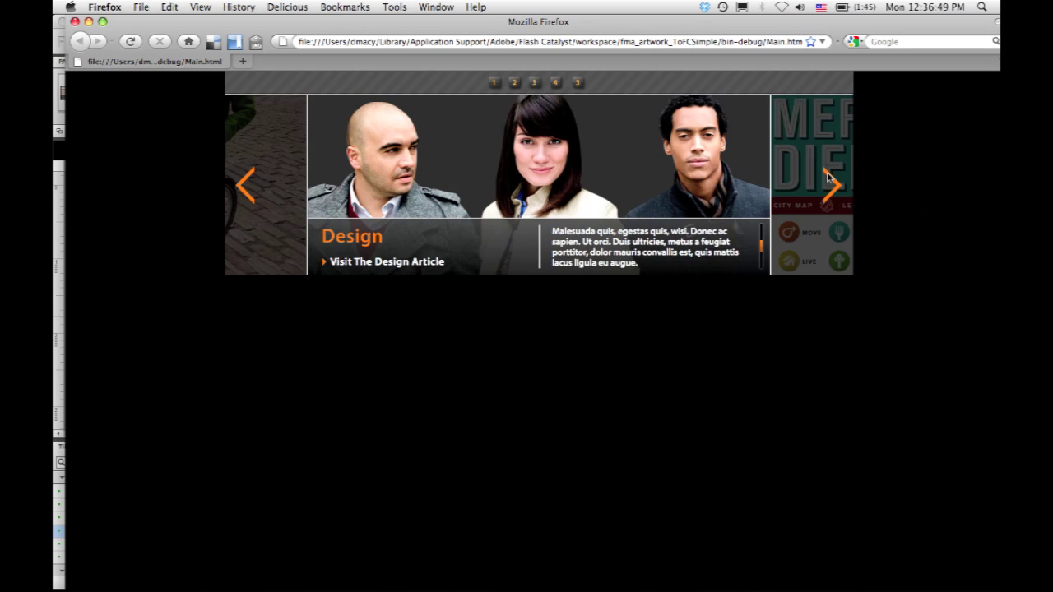
click(829, 181)
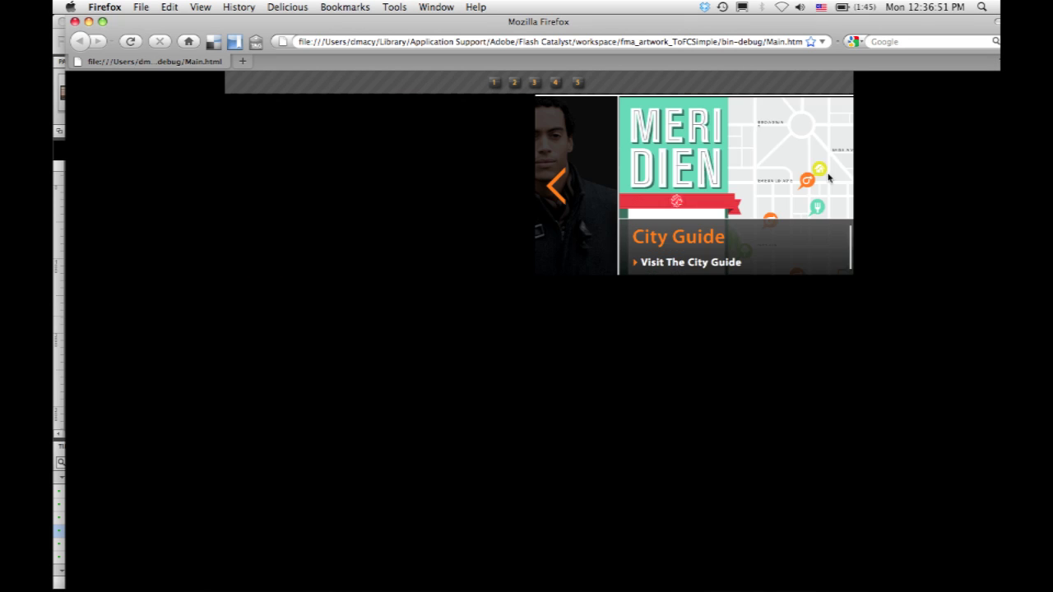
key(super+w)
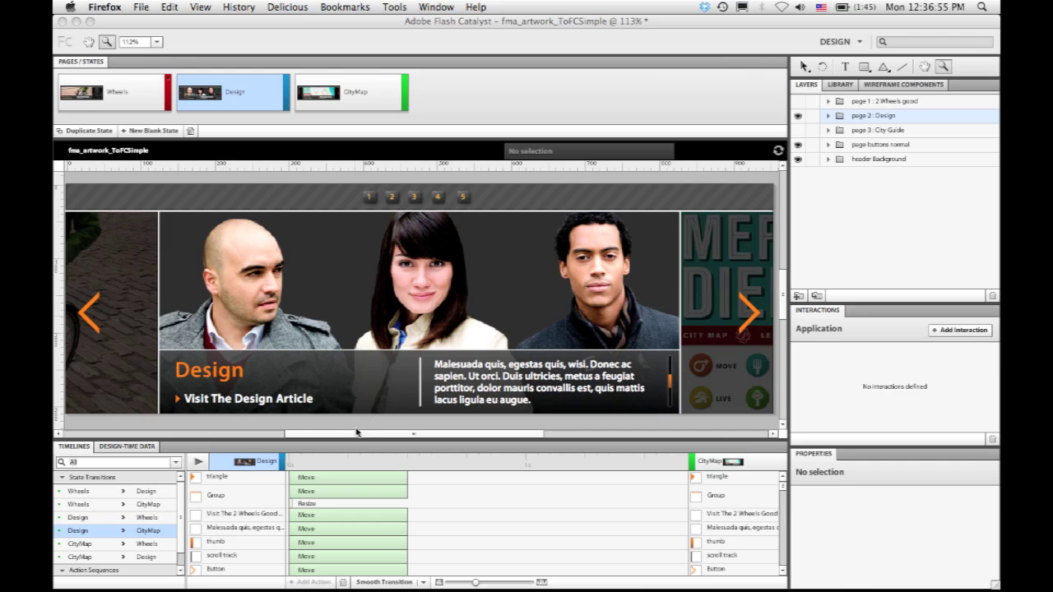
Inspect the CityMap page, zooming in on Emerald Ave and back out, then return to Wheels.
click(352, 94)
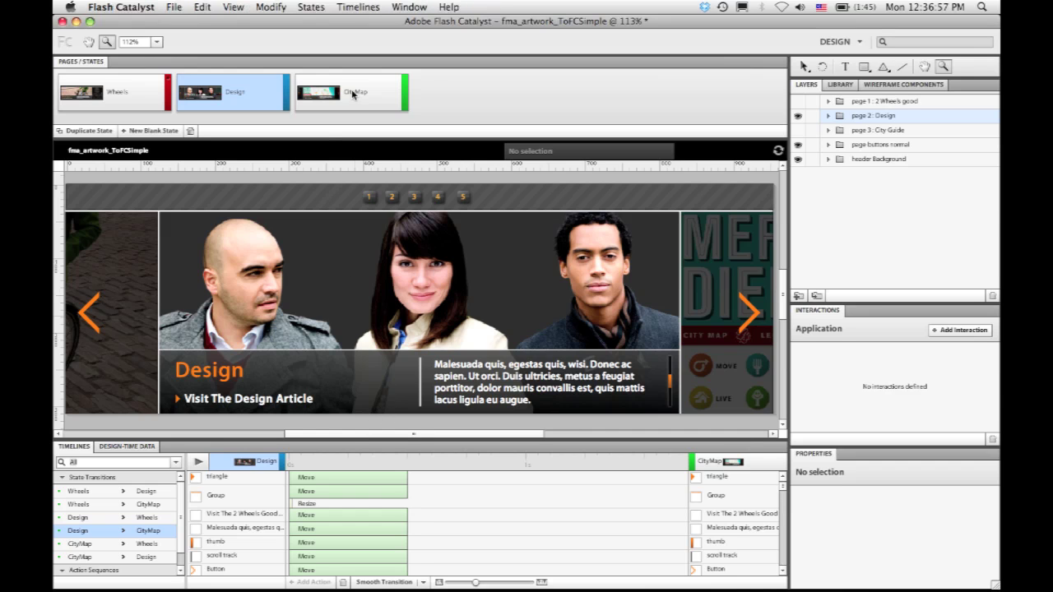
click(352, 93)
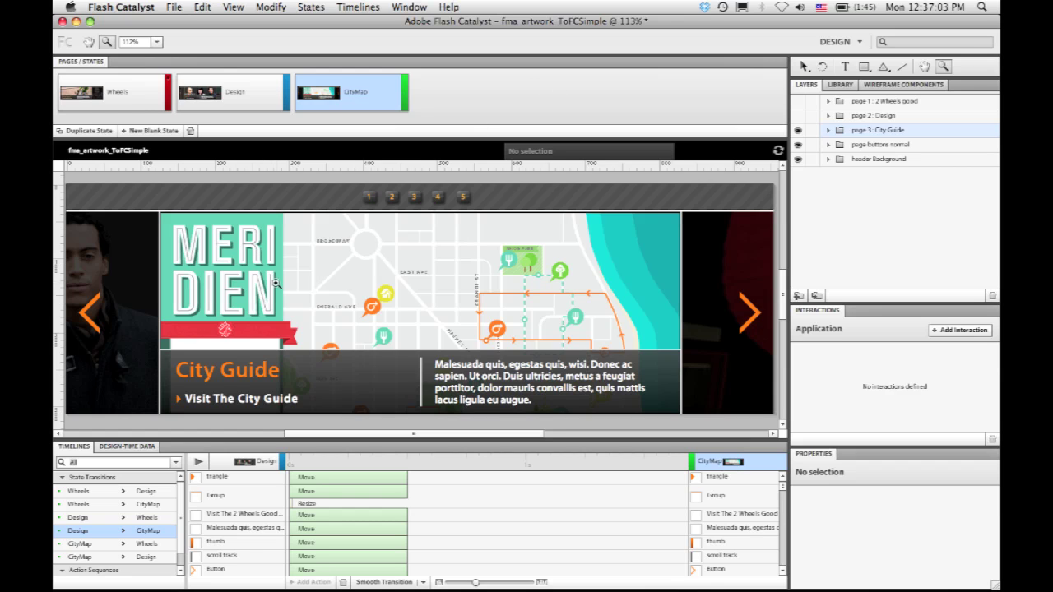
click(383, 333)
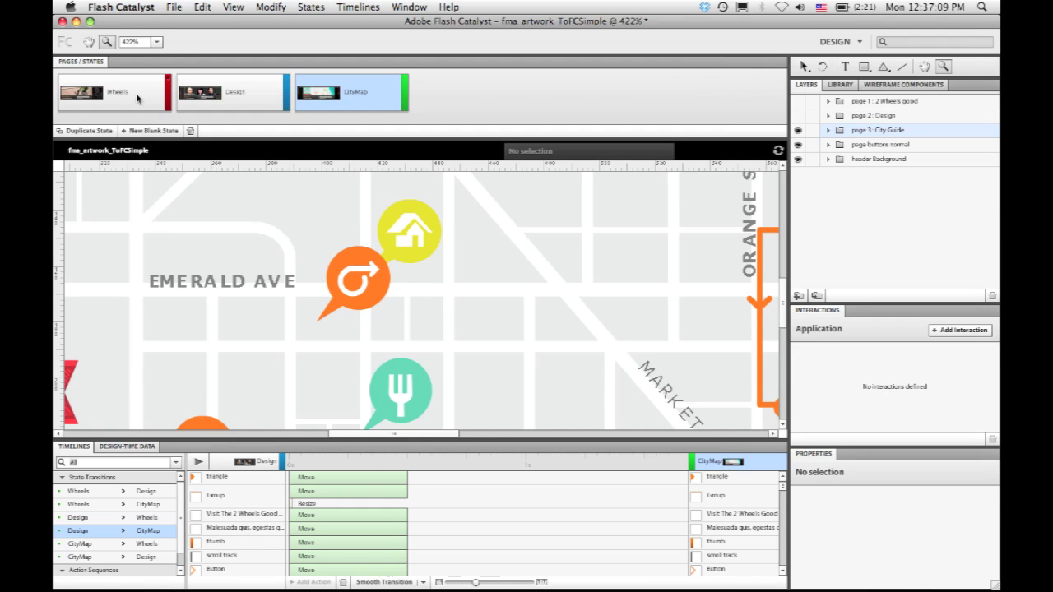
key(super+0)
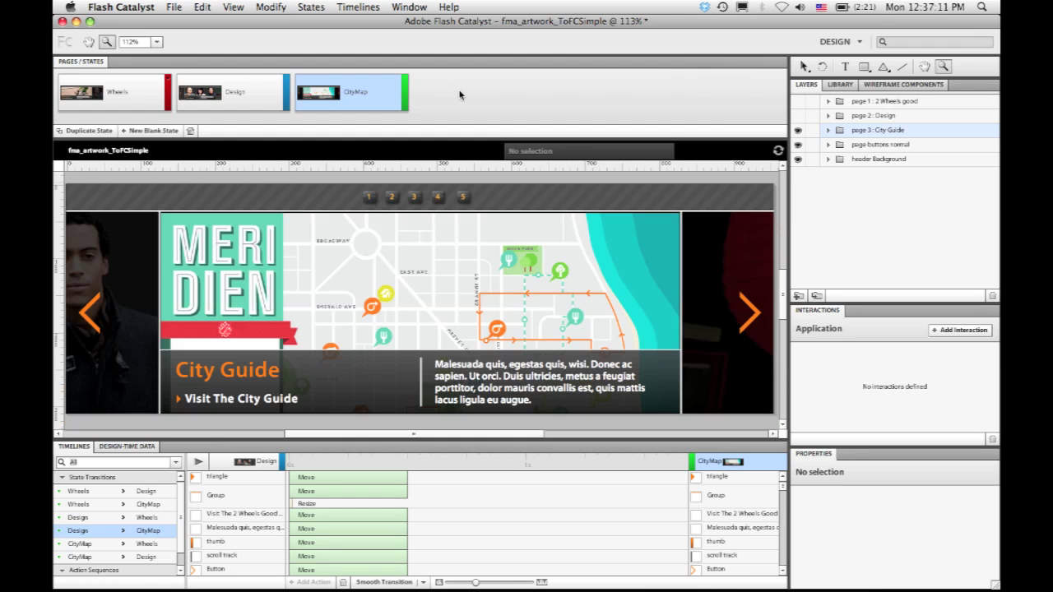
click(154, 95)
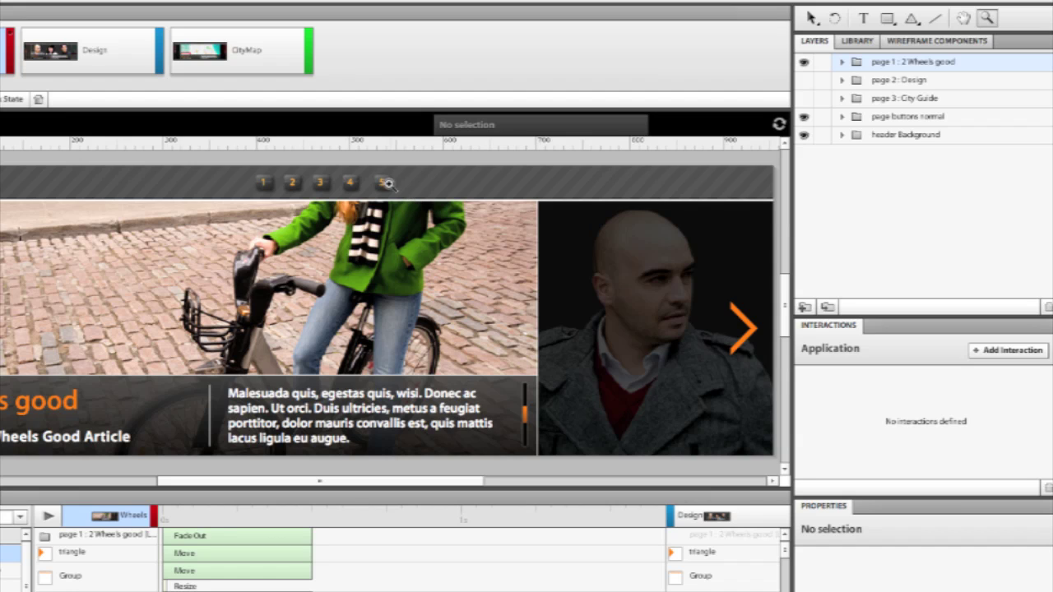
Select the striped header bar and expand header Background > top BG > Group to its paths.
click(810, 18)
click(503, 170)
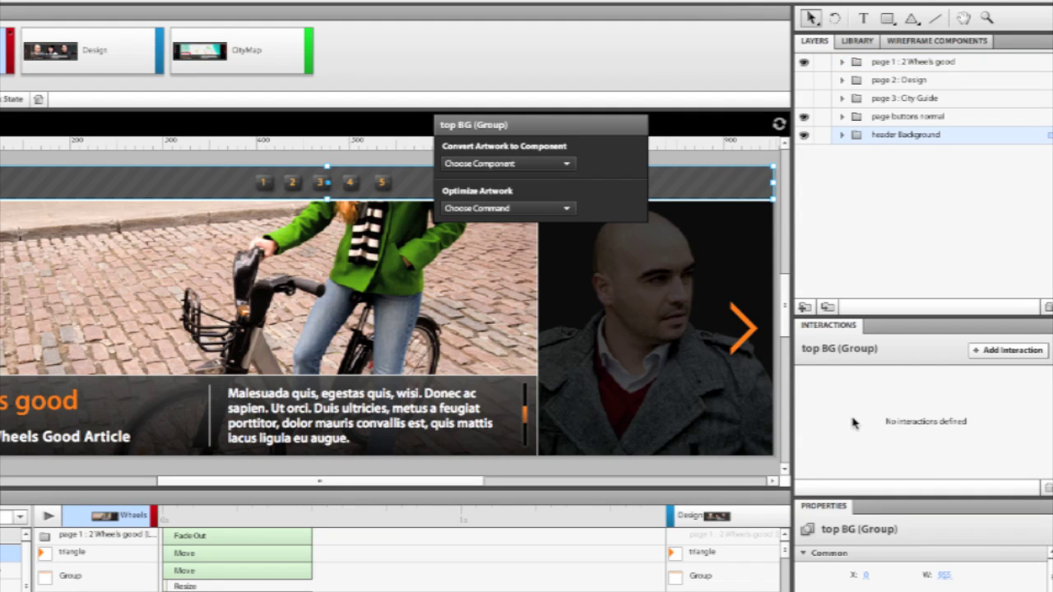
click(842, 135)
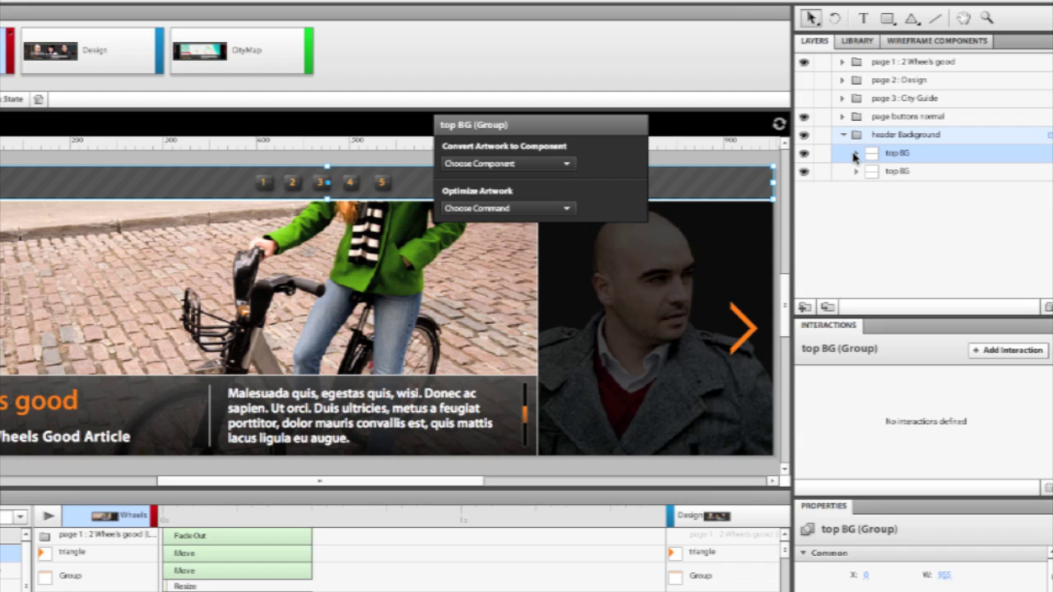
click(855, 153)
click(871, 172)
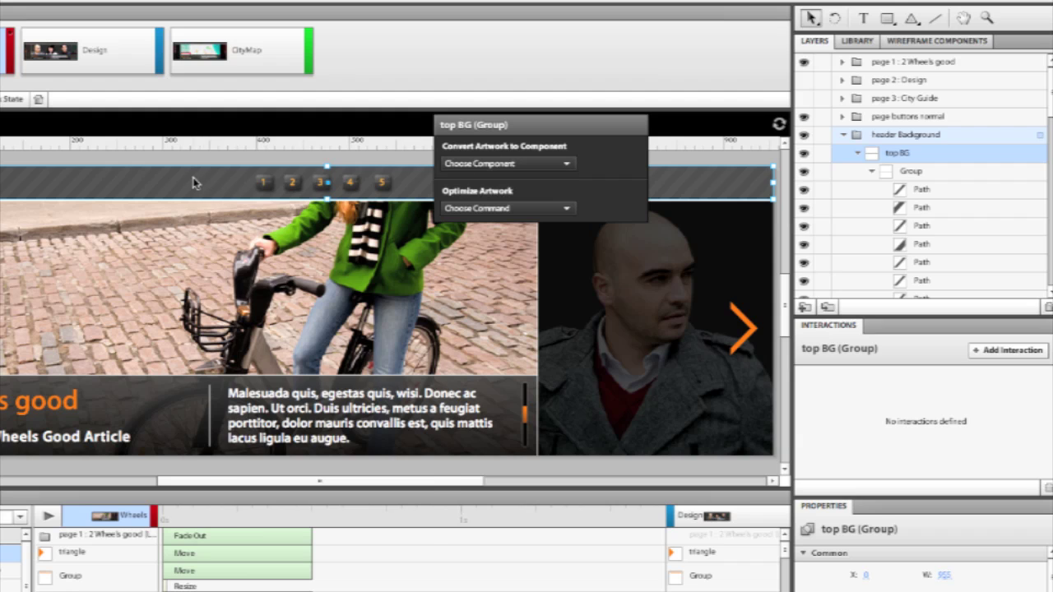
right_click(195, 182)
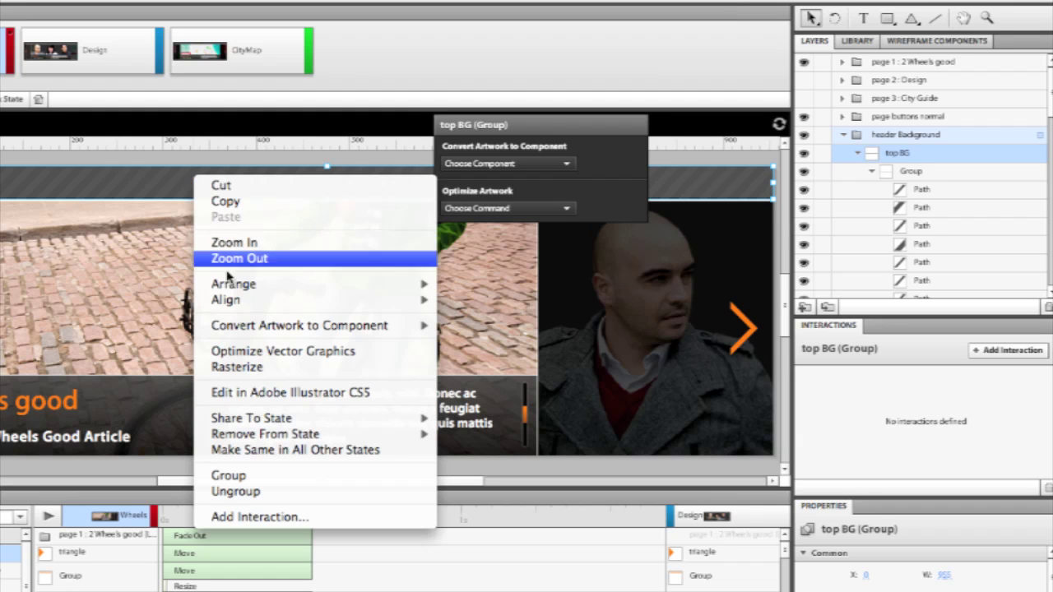
Send the header bar to Illustrator with Edit in Adobe Illustrator CS5, then select the striped group.
click(292, 393)
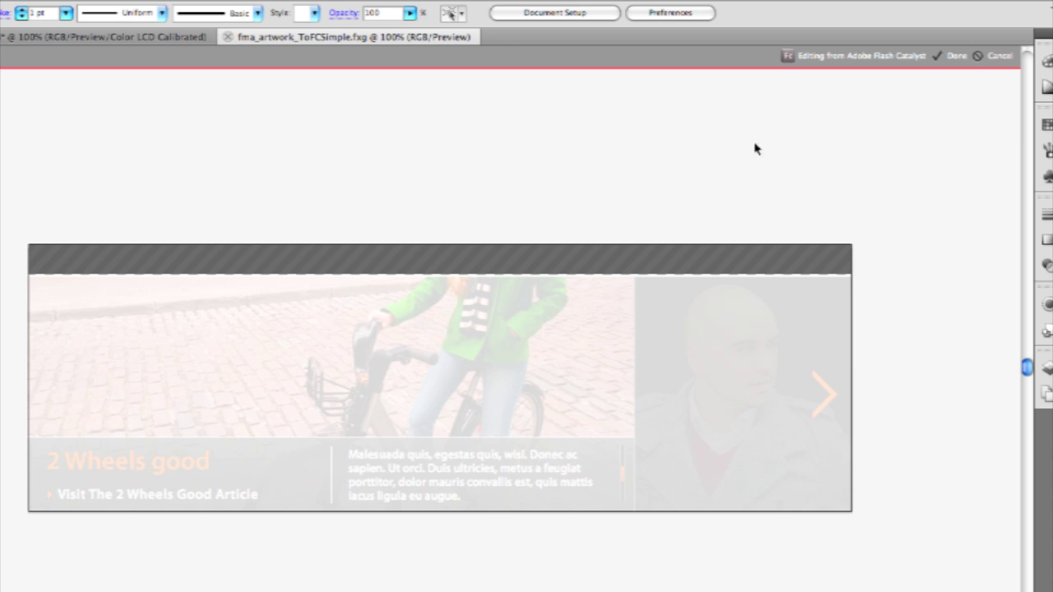
click(508, 256)
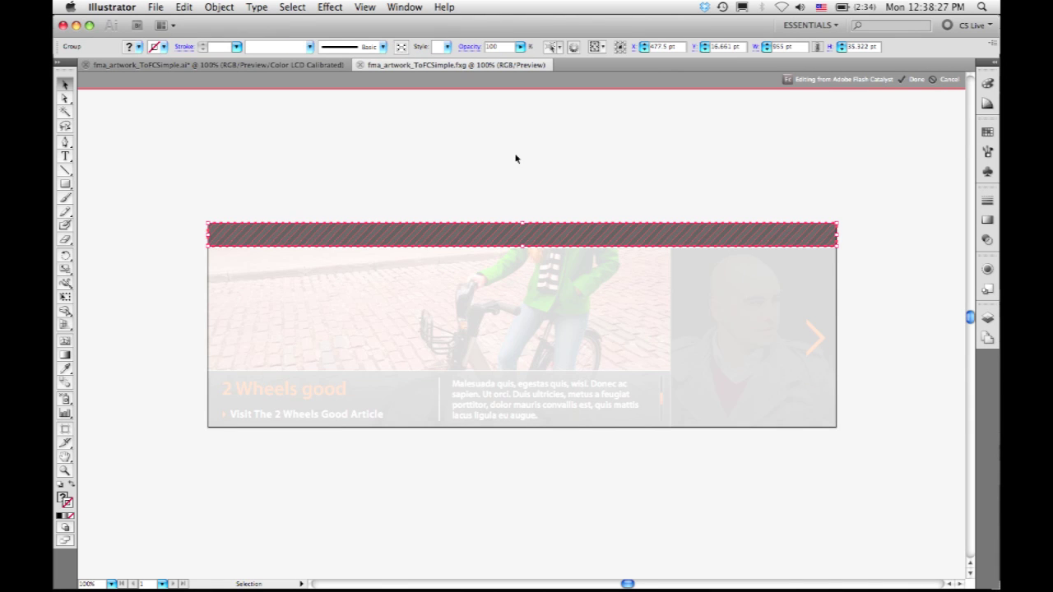
Hide selection edges via the View menu and bring up Recolor Artwork for the header bar.
click(365, 7)
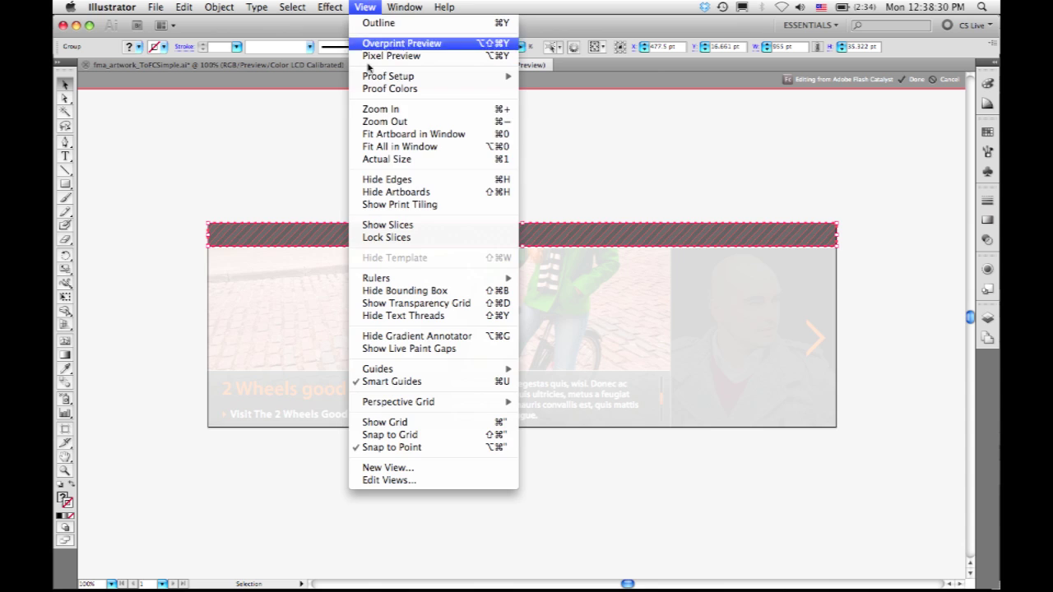
click(386, 176)
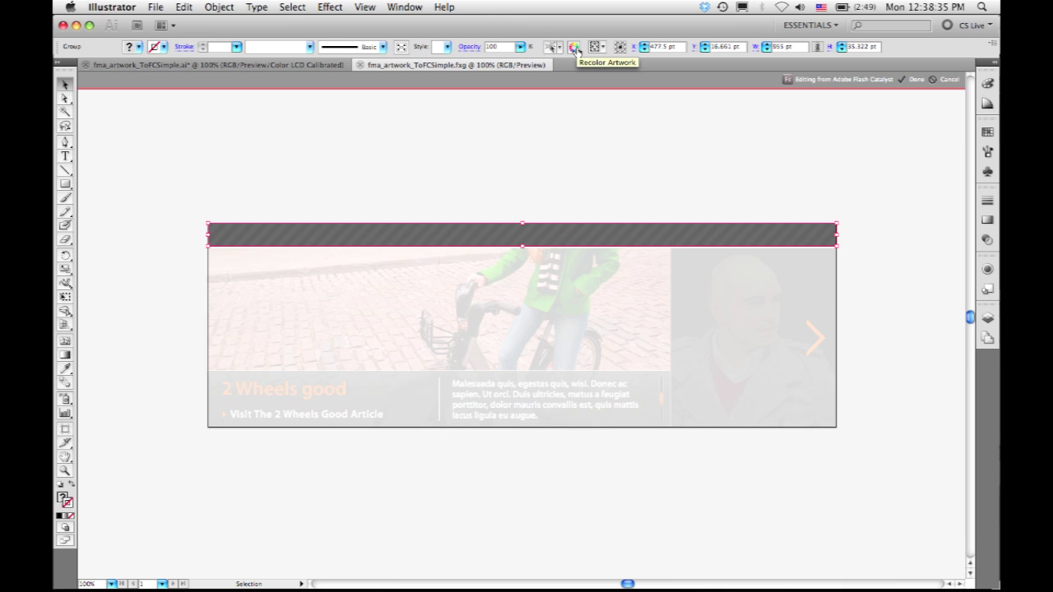
click(574, 48)
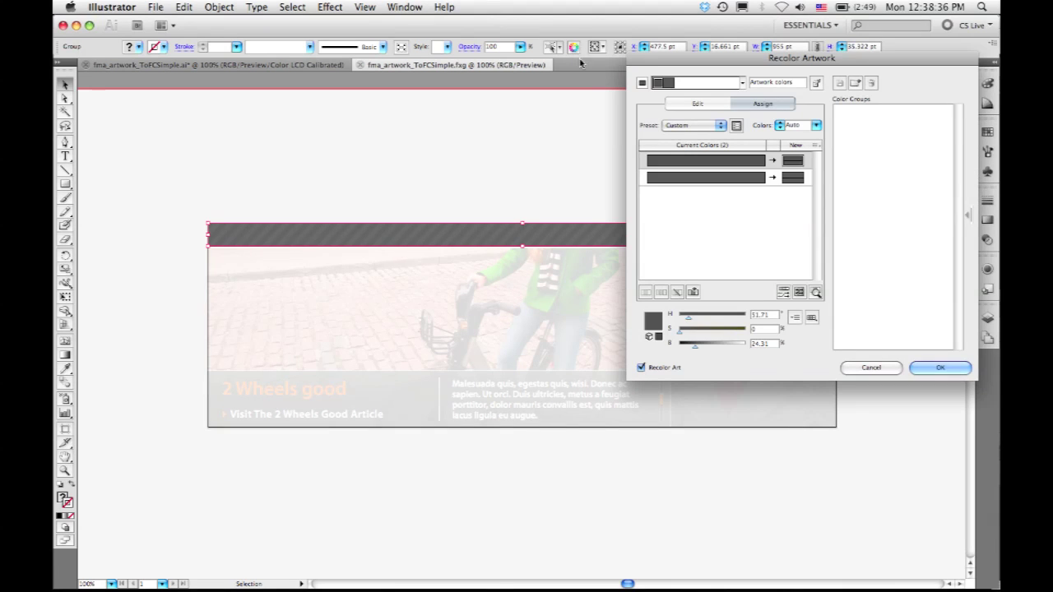
On the Edit colour wheel, shift one stripe colour to bright yellow and the other to gray, then apply.
click(714, 105)
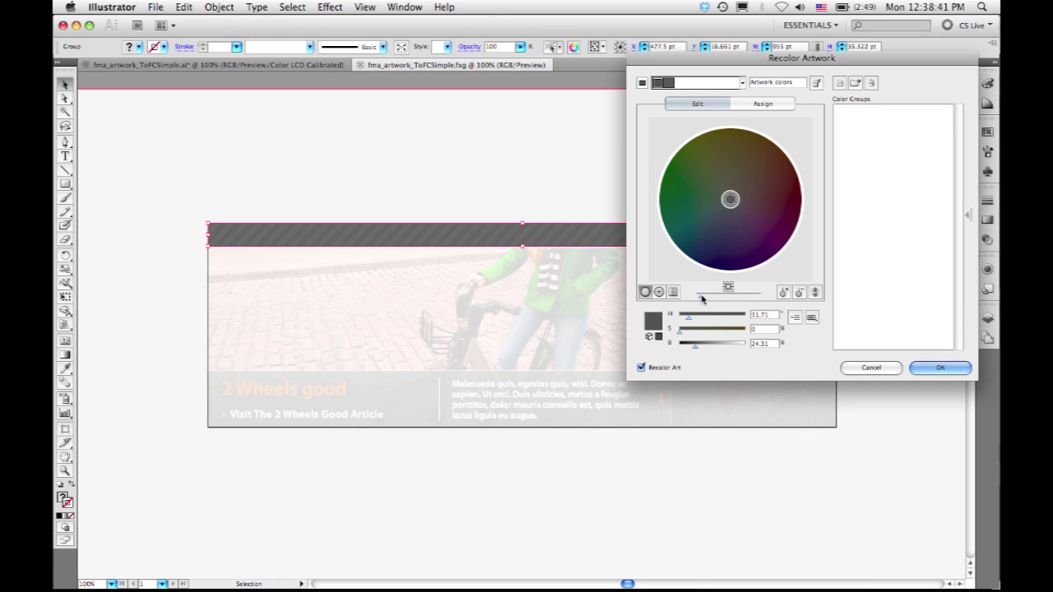
drag(700, 296, 749, 301)
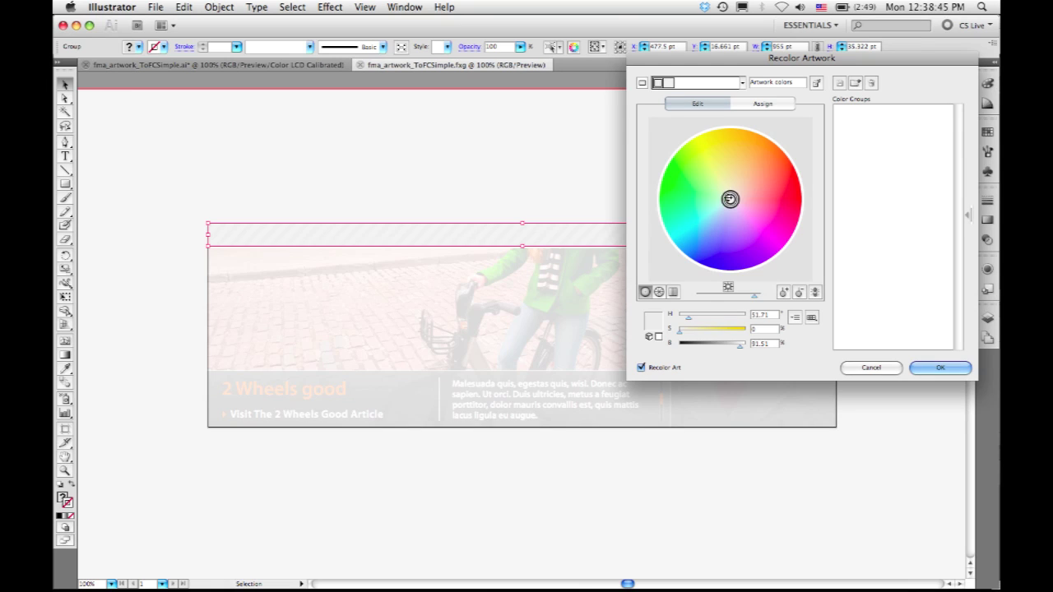
drag(730, 199, 710, 135)
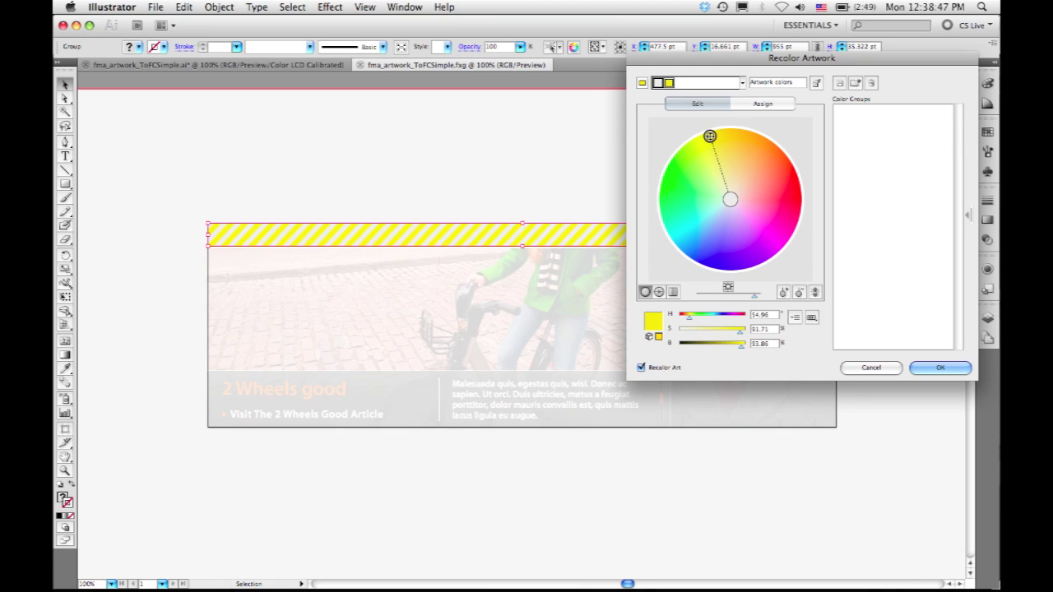
click(729, 199)
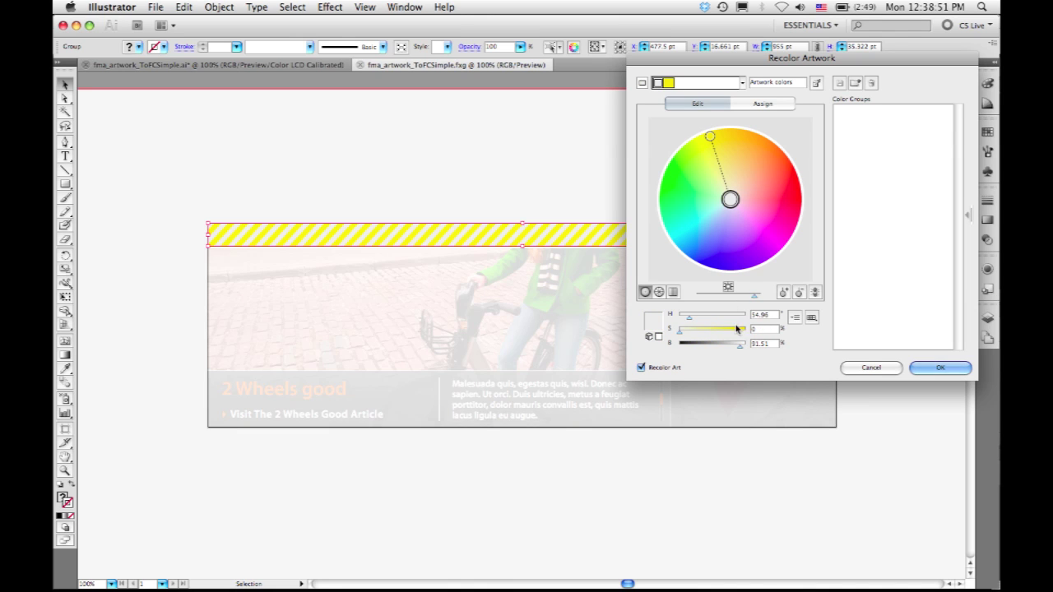
drag(740, 350, 706, 338)
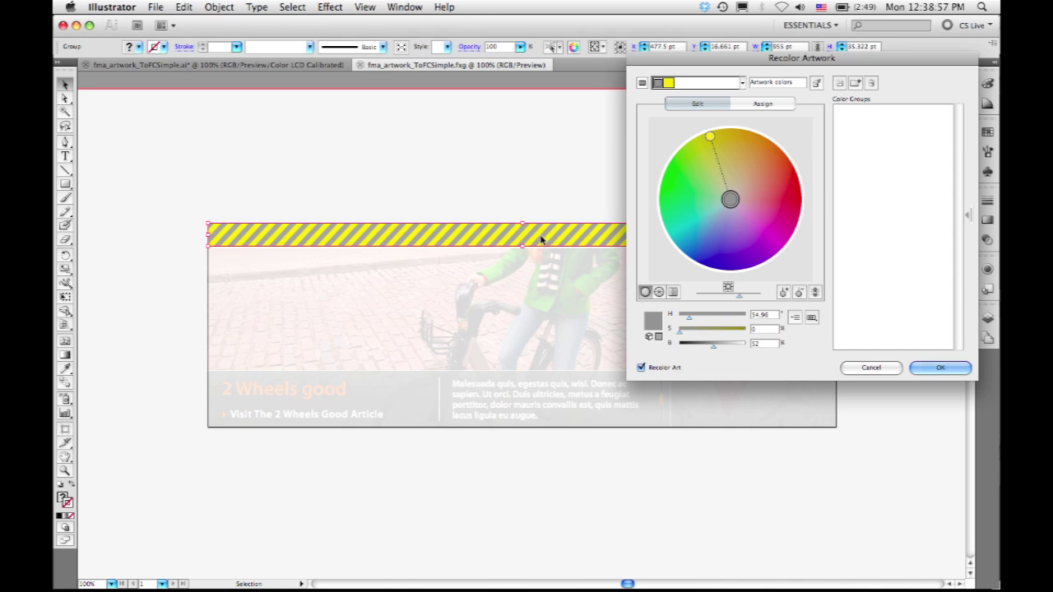
click(946, 369)
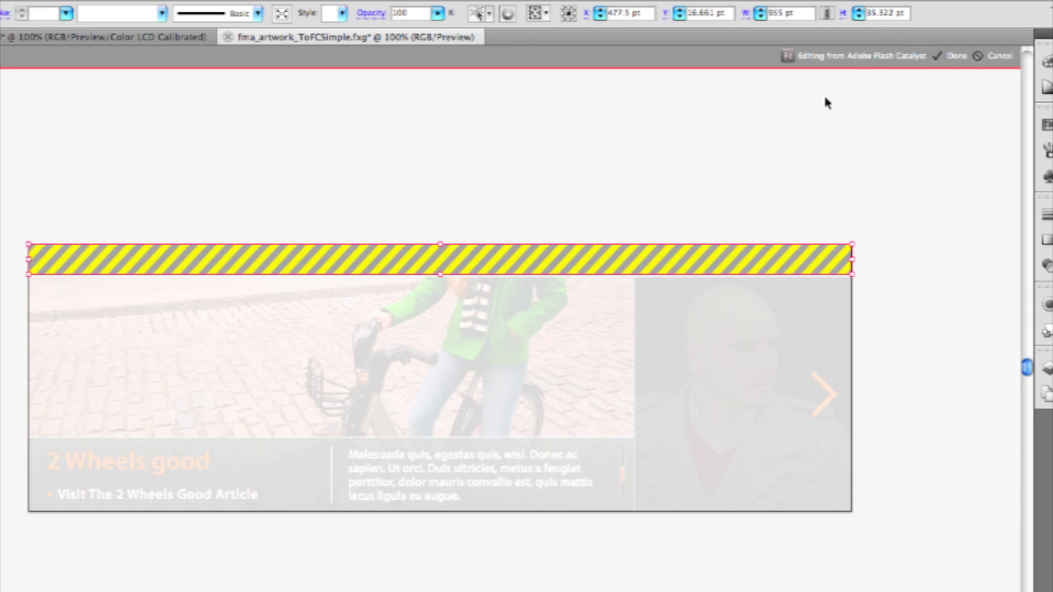
Finish the Illustrator edit and accept the FXG Options to return the yellow-and-gray header to Flash Catalyst.
click(947, 59)
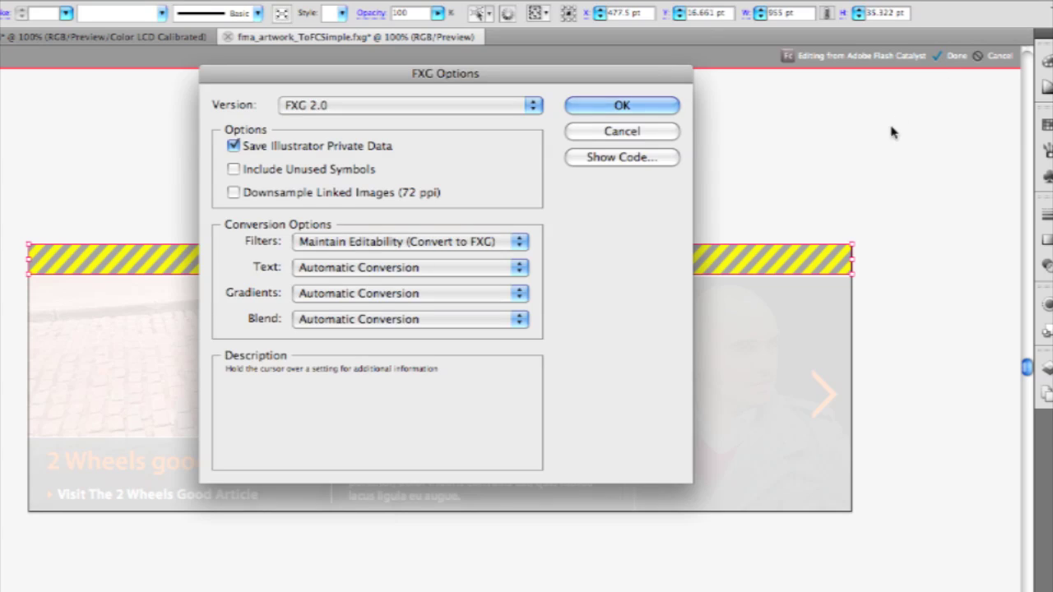
click(643, 103)
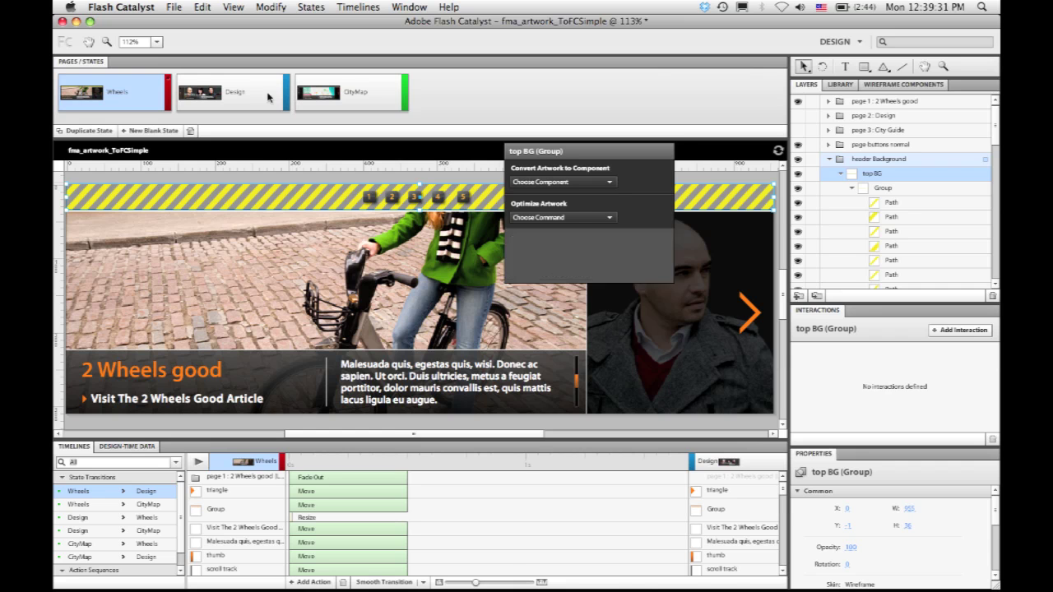
click(268, 97)
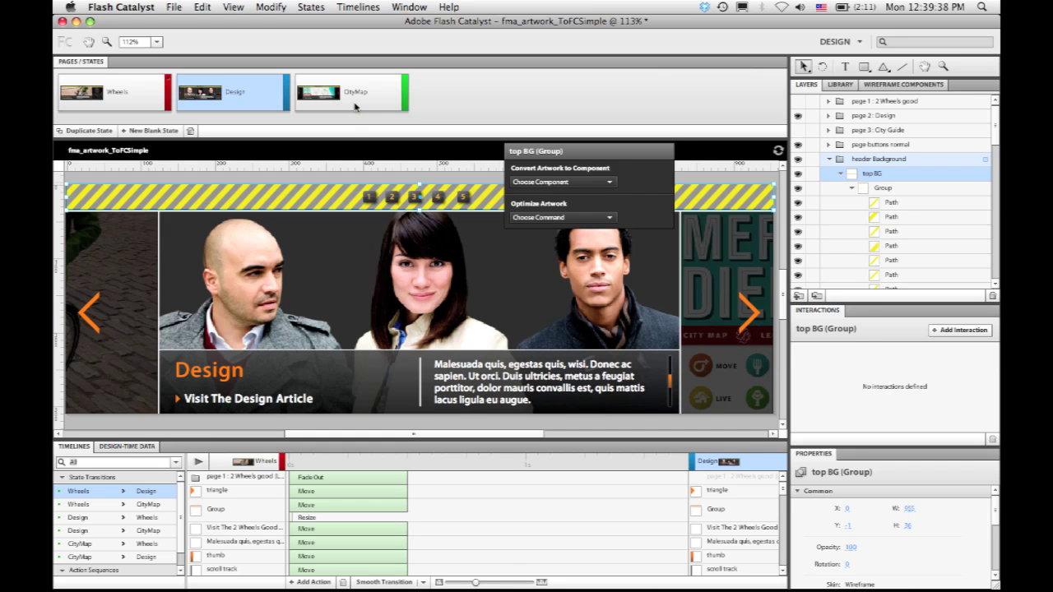
click(325, 104)
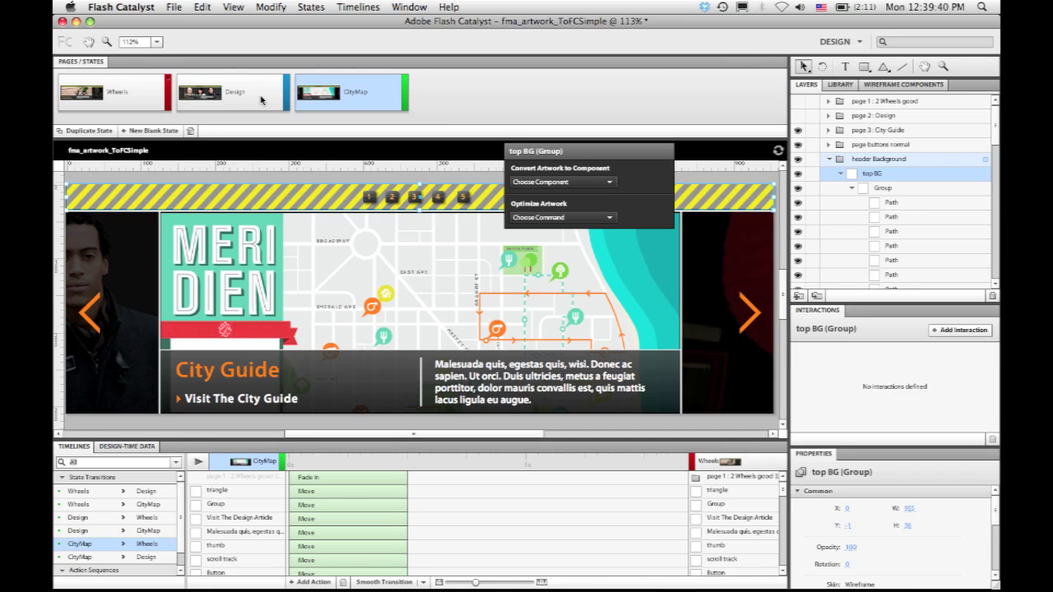
key(Up)
key(Up)
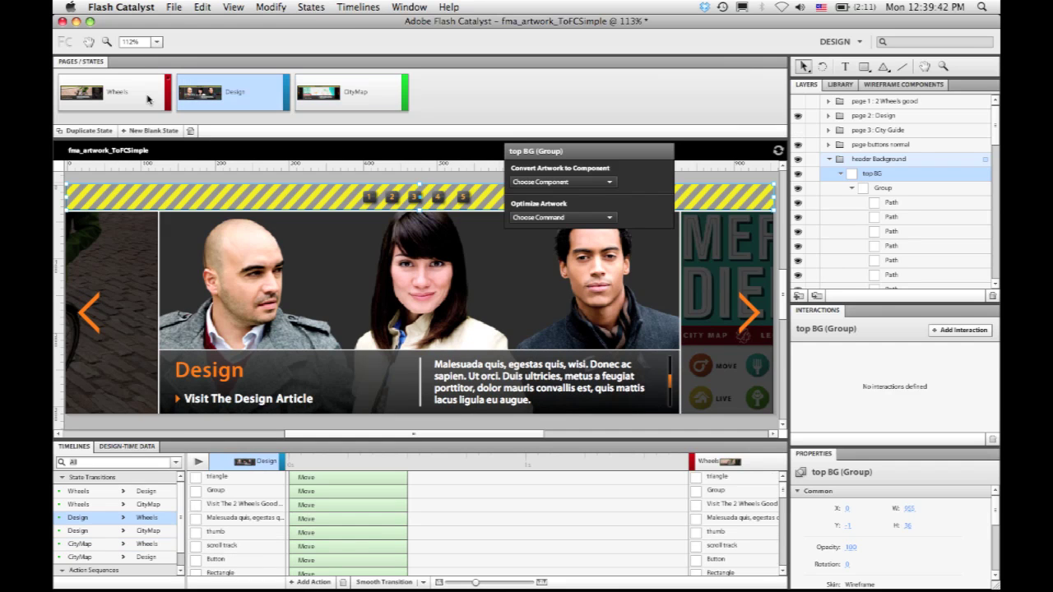
click(148, 99)
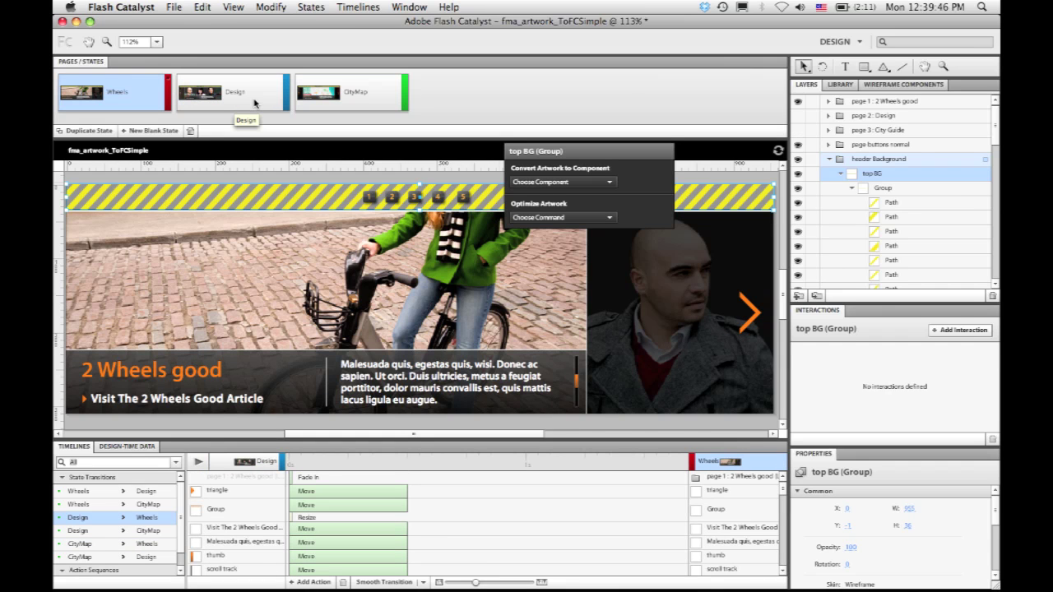
click(254, 103)
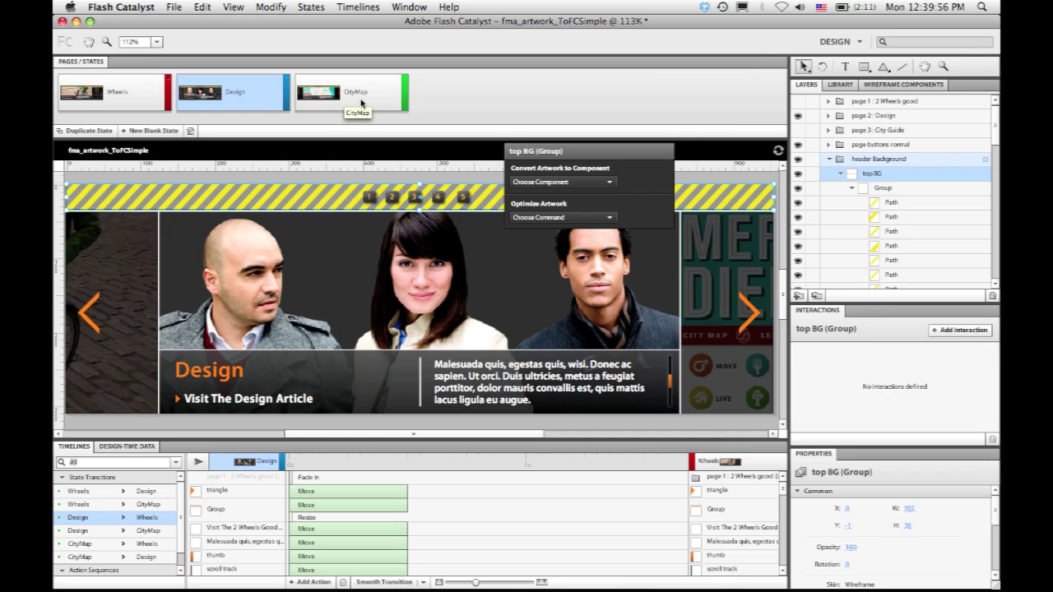
click(361, 102)
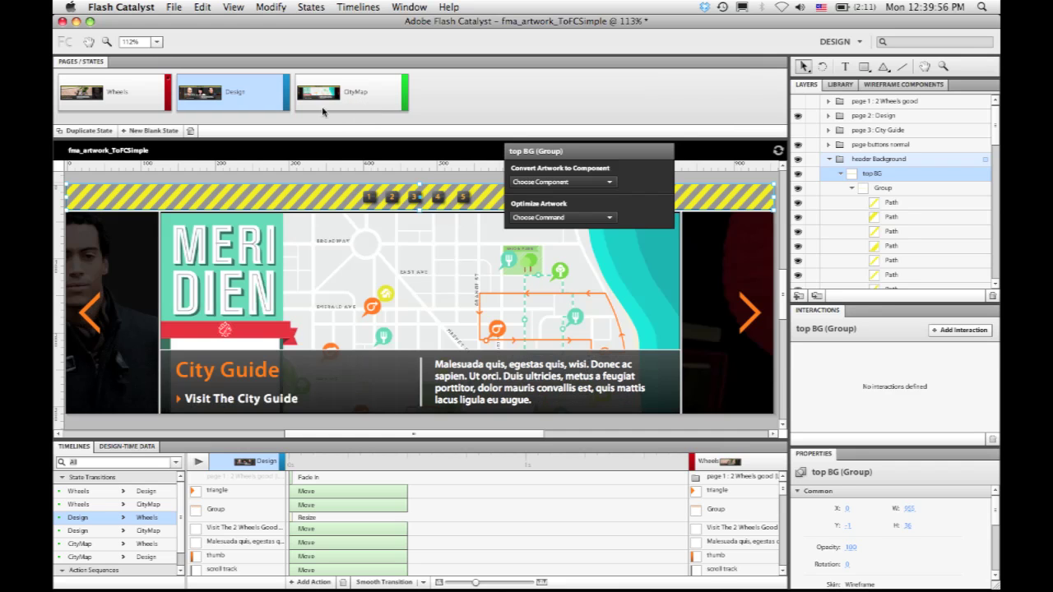
click(247, 99)
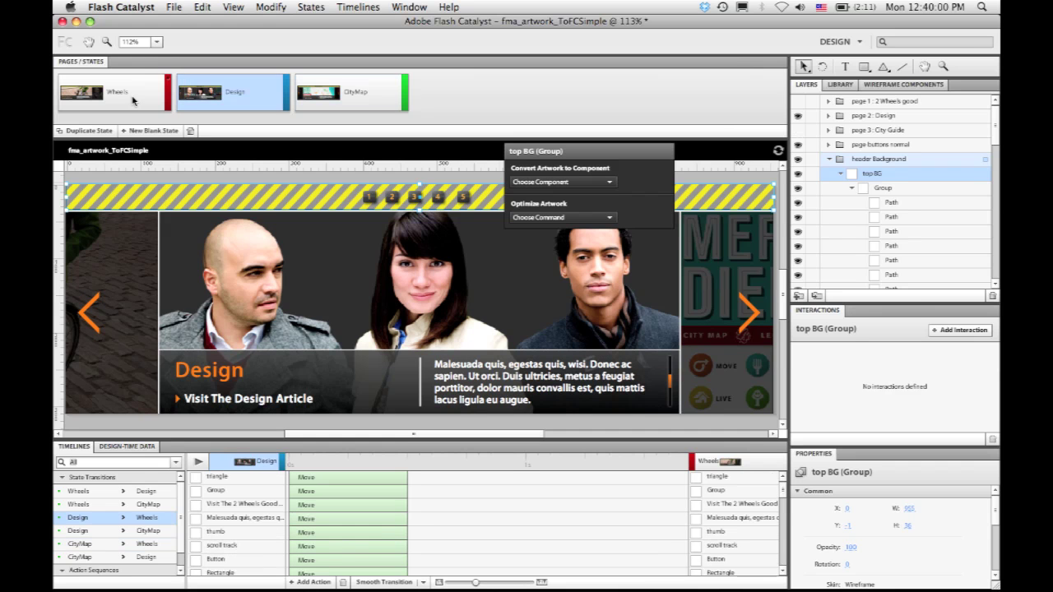
click(134, 101)
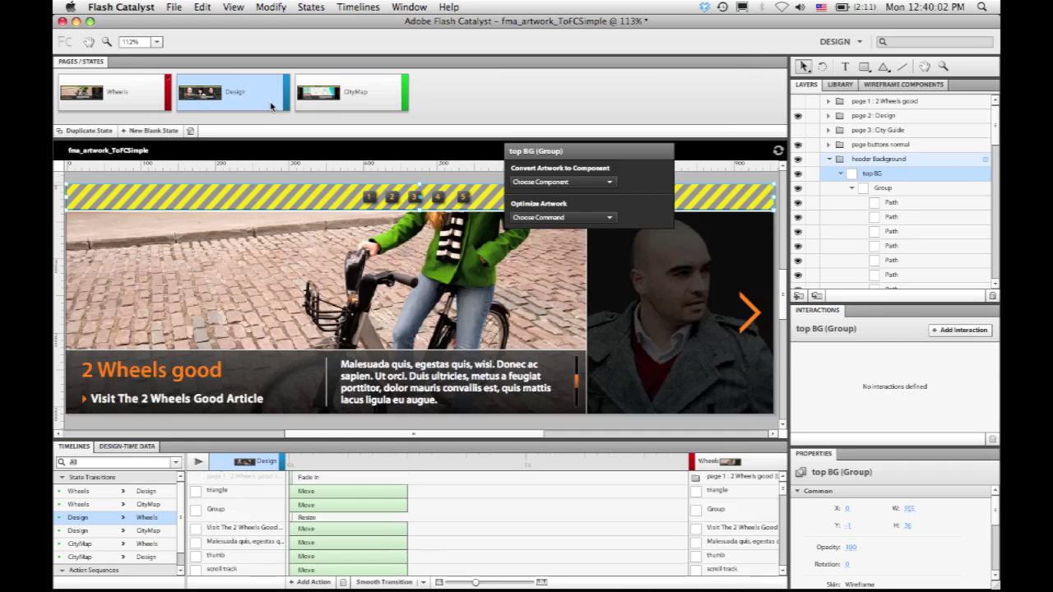